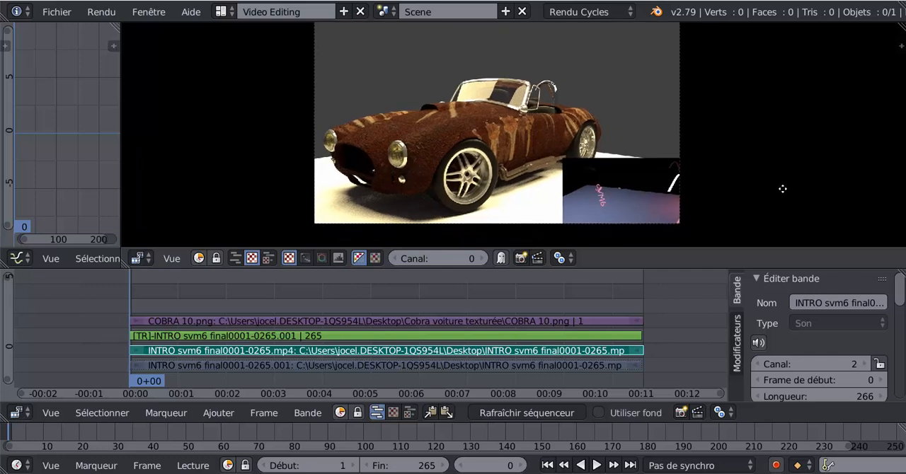
Scale up the SVM6 intro transform strip in the preview and move it over the centre of the car image
right_click(634, 201)
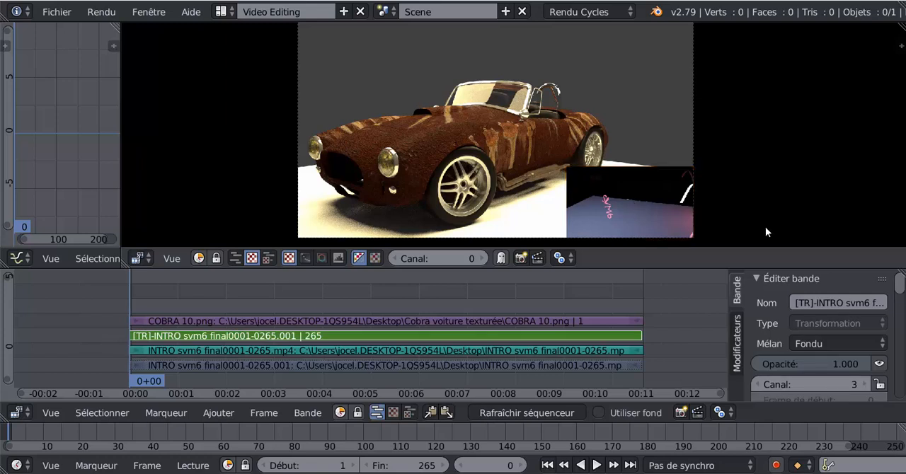
key(s)
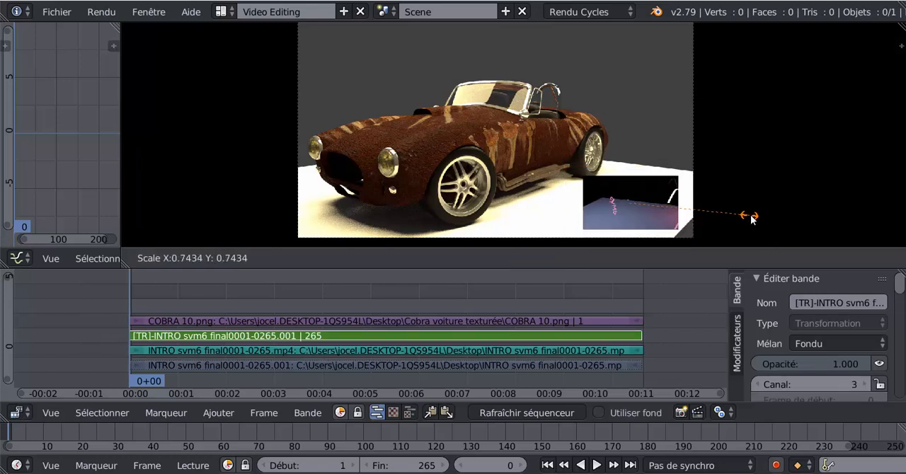
click(789, 255)
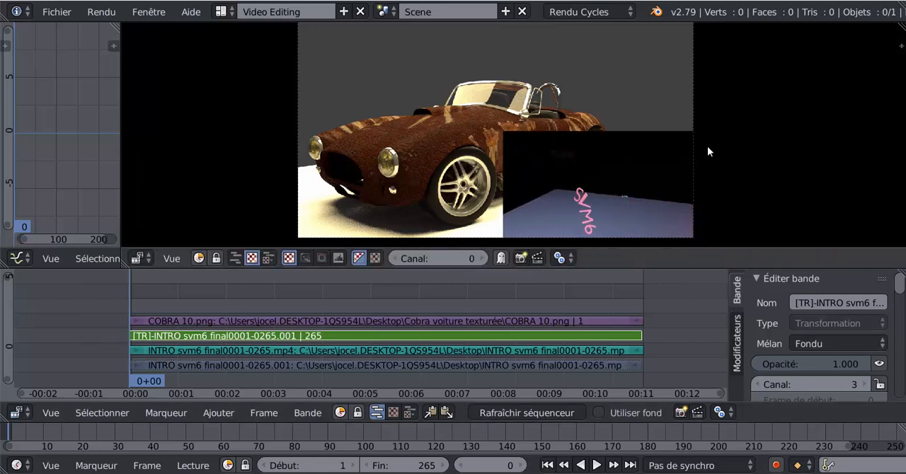
key(g)
click(586, 138)
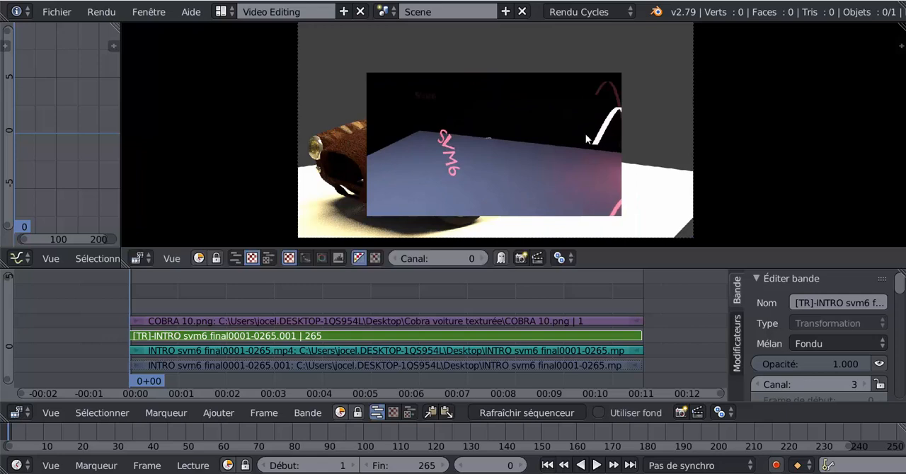
Rotate the intro strip about 23 degrees clockwise and play the animation briefly to preview it
key(r)
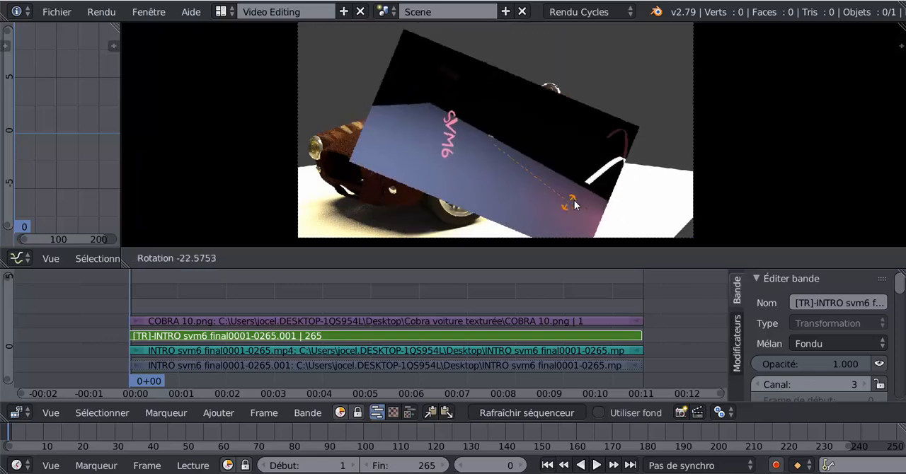
click(572, 210)
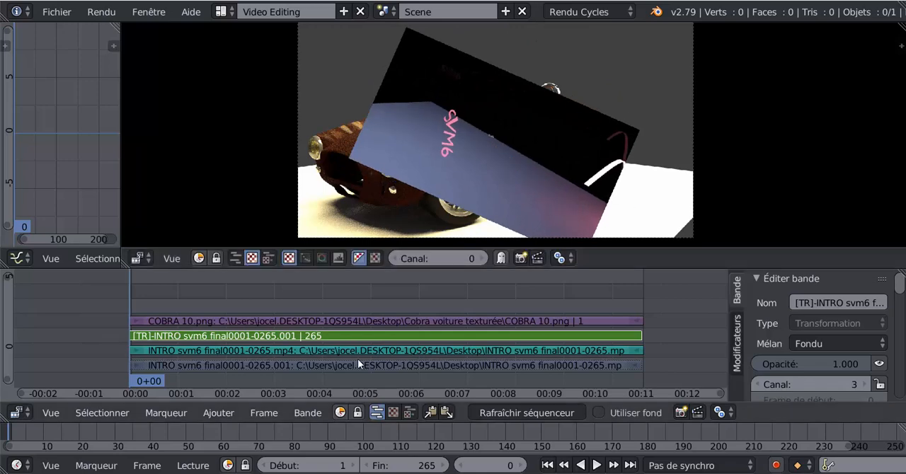
click(596, 465)
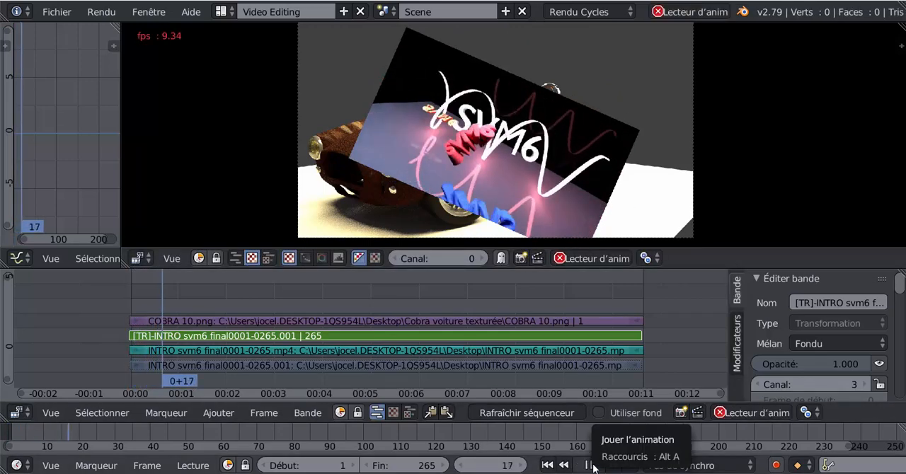
click(588, 465)
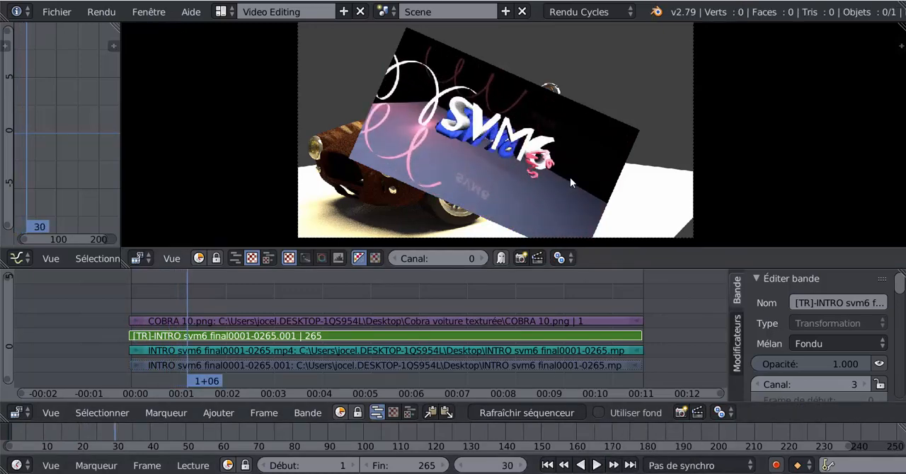
Move the intro strip towards the rear of the car and rotate it about 23 degrees counter-clockwise to level it
key(g)
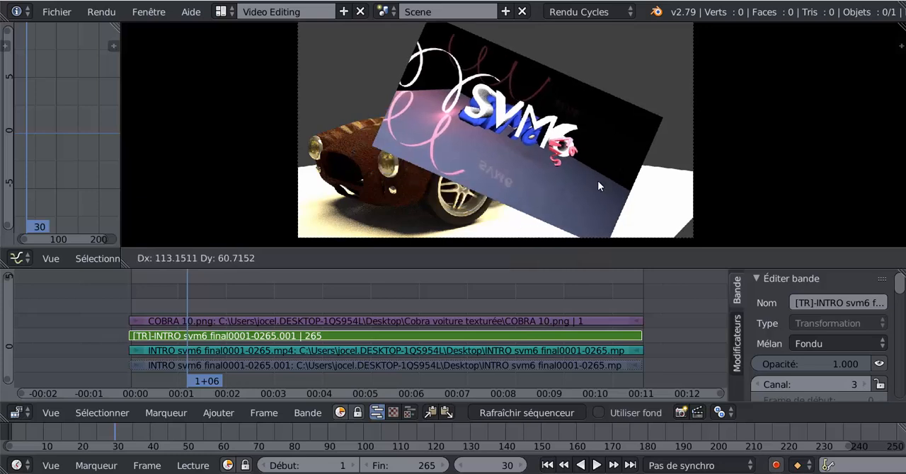
click(616, 183)
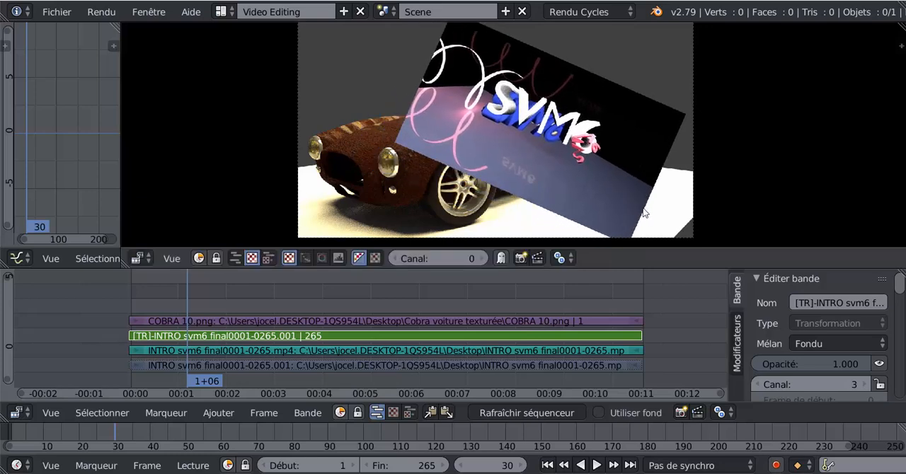
key(r)
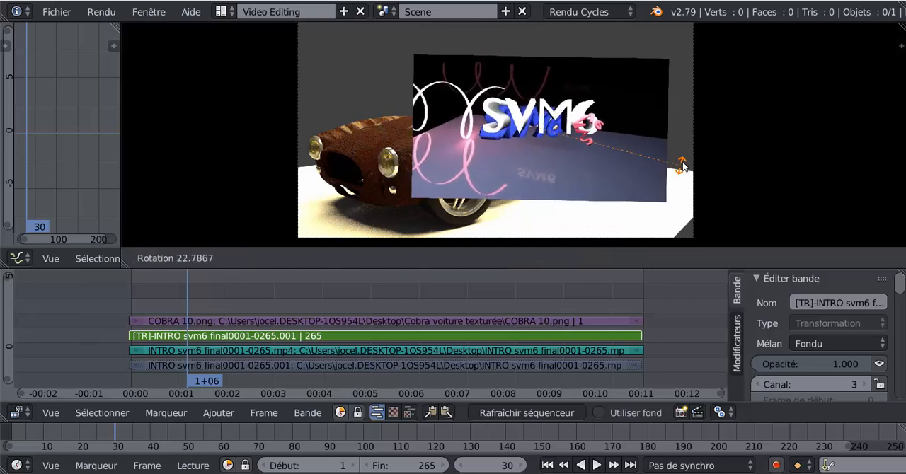
click(684, 169)
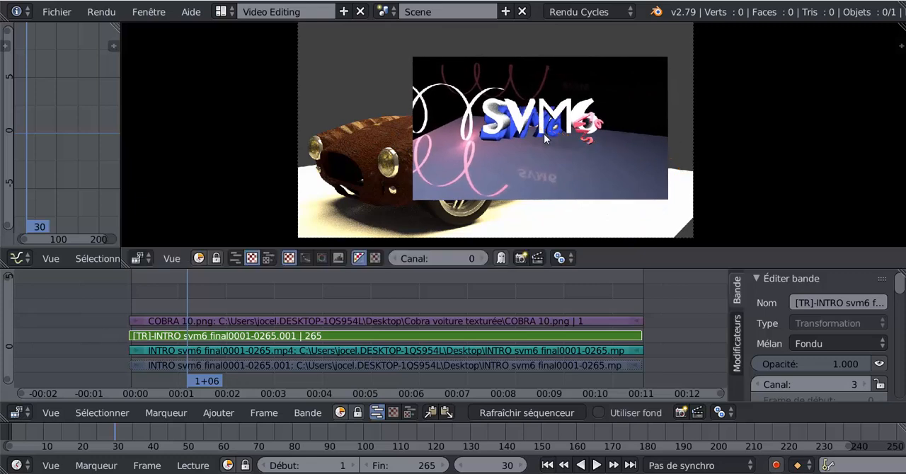
drag(532, 141, 573, 170)
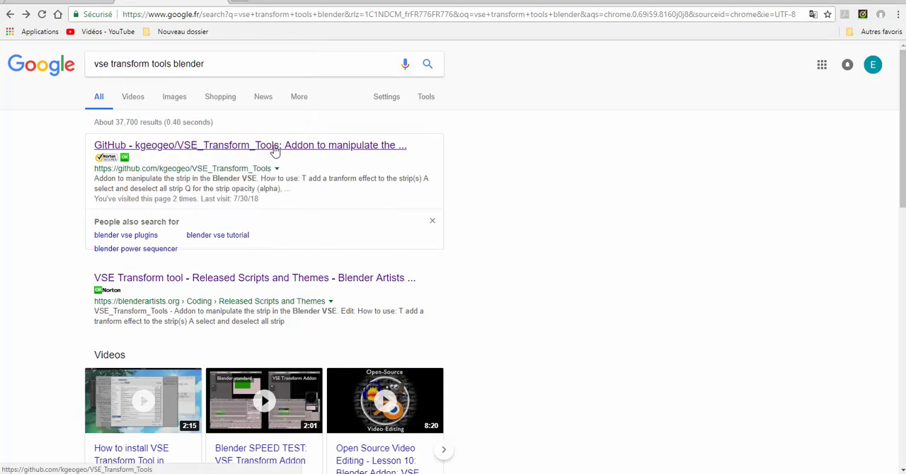
Open the kgeogeo/VSE_Transform_Tools GitHub page and locate the VSE_Transform_Tool Python file in the VSE_Transform_Tools-master folder
click(275, 150)
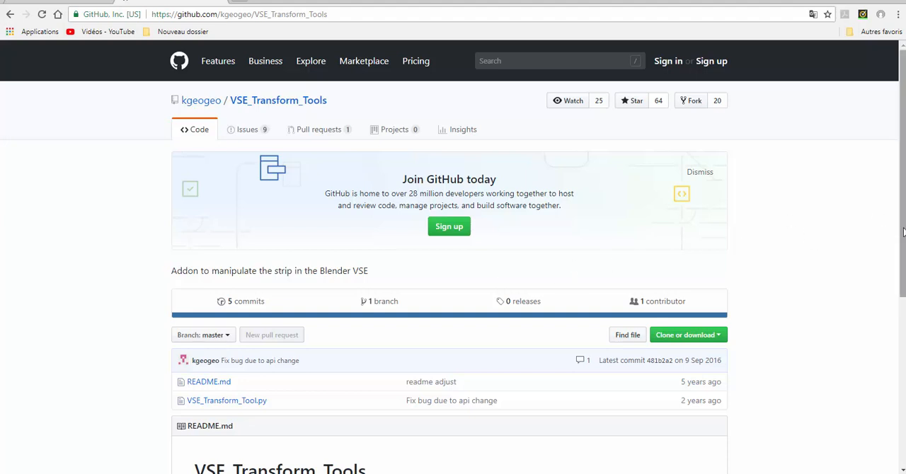
scroll(900, 233, down, 2)
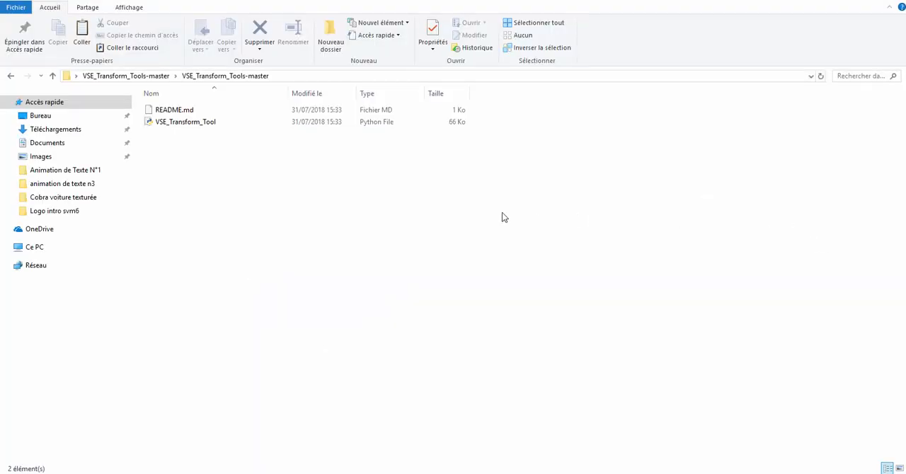
click(173, 123)
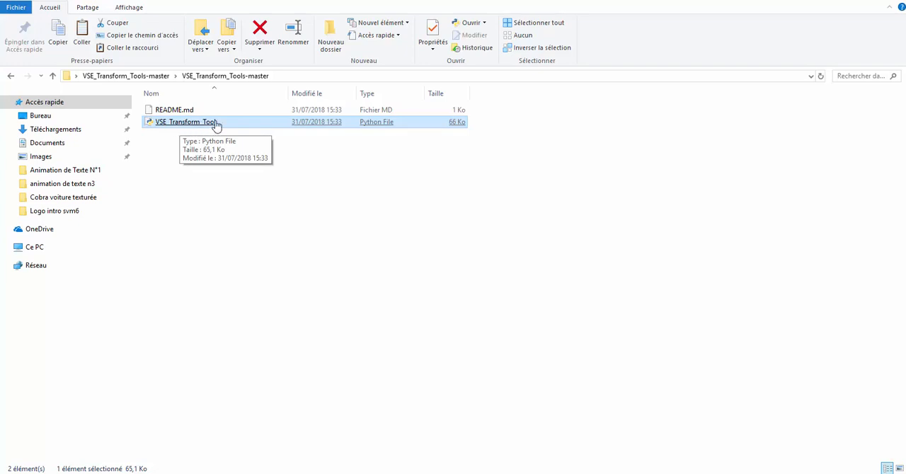
click(613, 191)
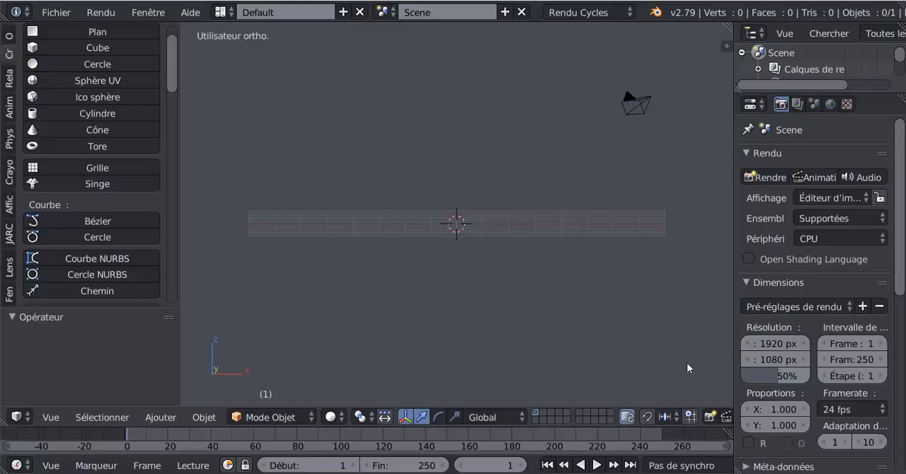
Install the VSE_Transform_Tool.py add-on from the Desktop folder through Blender's user preferences
click(55, 12)
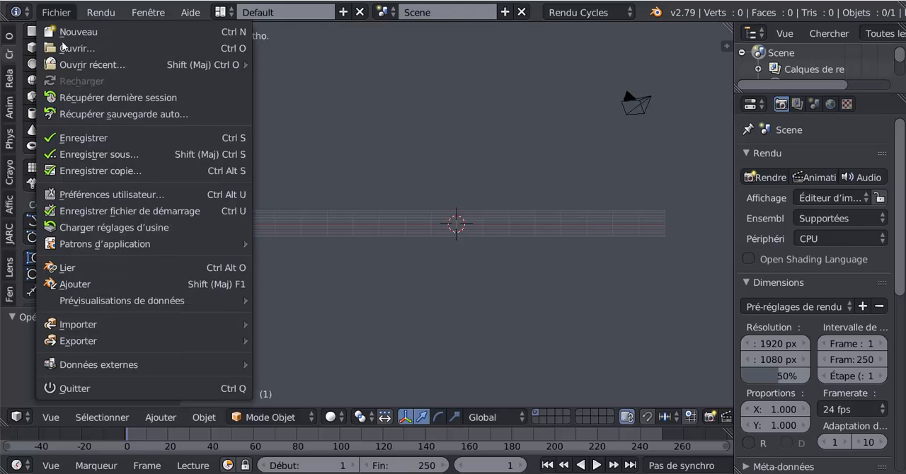
click(90, 194)
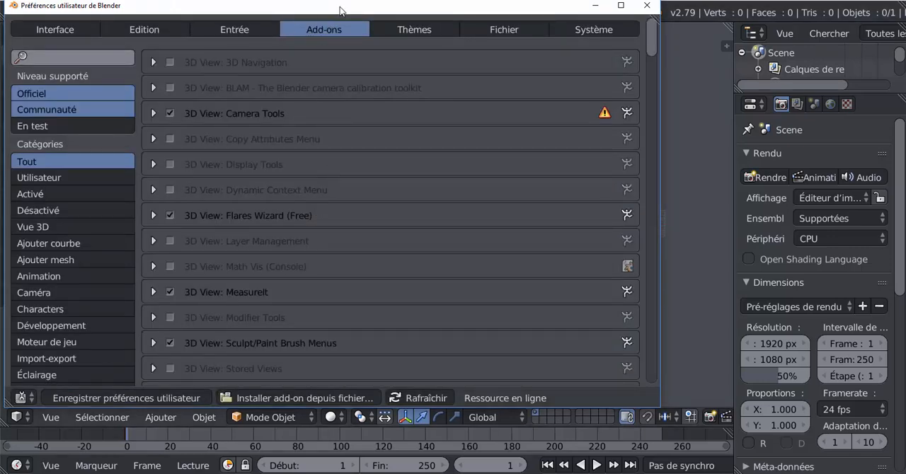
drag(335, 7, 486, 31)
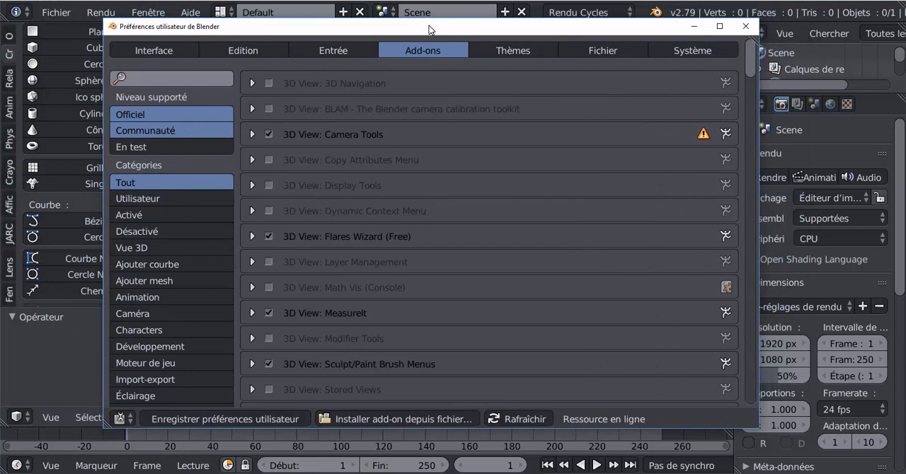
click(405, 420)
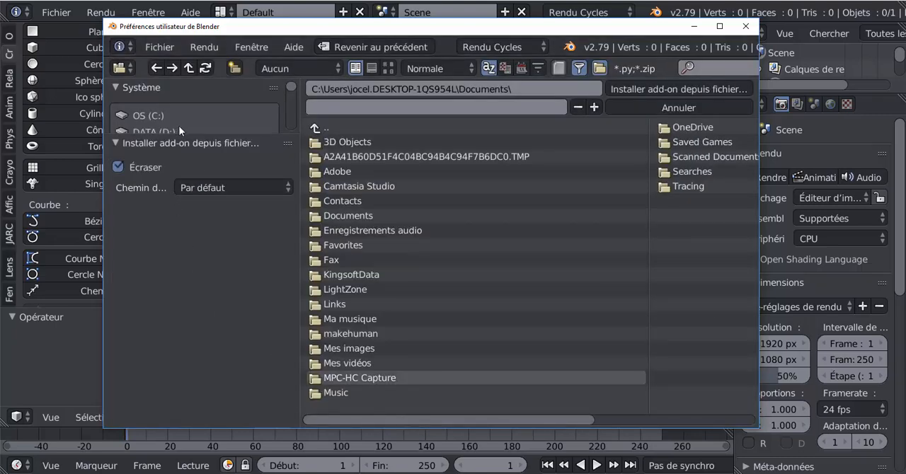
scroll(181, 125, down, 3)
scroll(161, 112, up, 1)
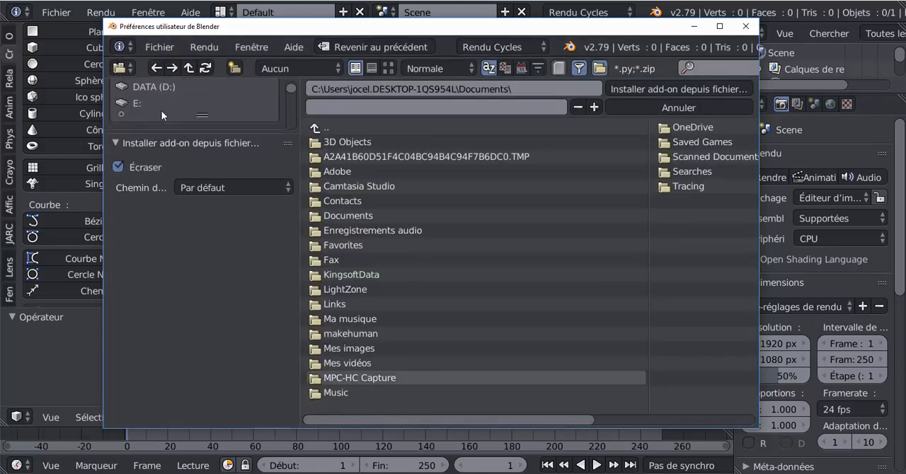
scroll(162, 111, down, 3)
click(157, 115)
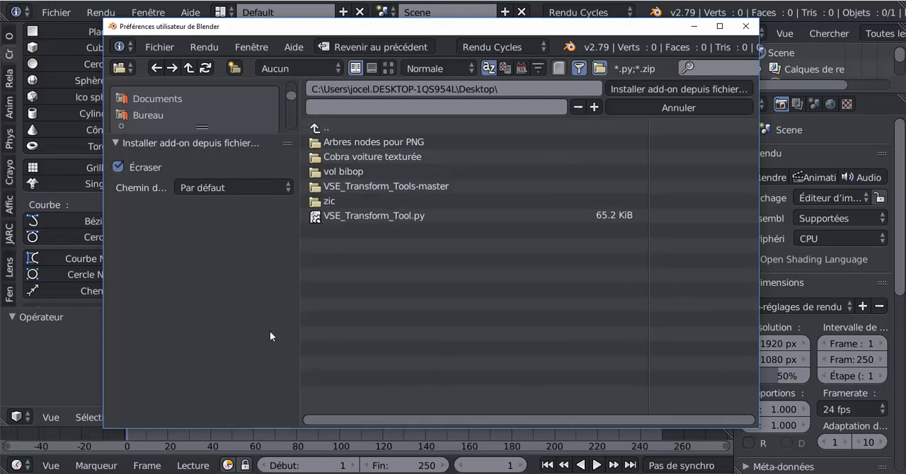
click(357, 215)
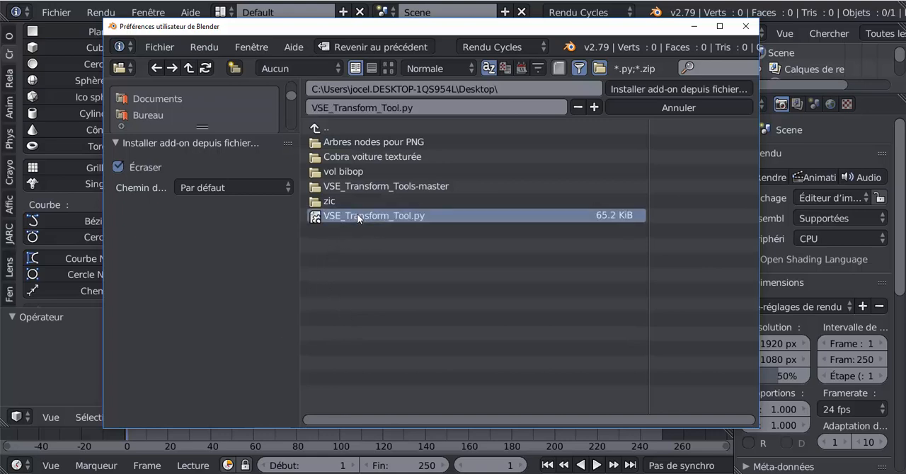
click(677, 89)
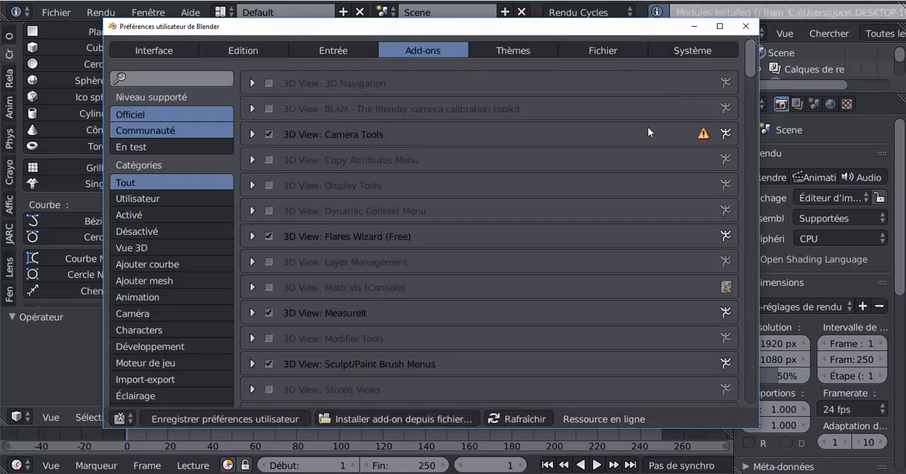
Search the add-ons for "vs", enable Sequencer: VSE Transform tool, and close the preferences
scroll(548, 240, down, 1)
scroll(548, 245, up, 1)
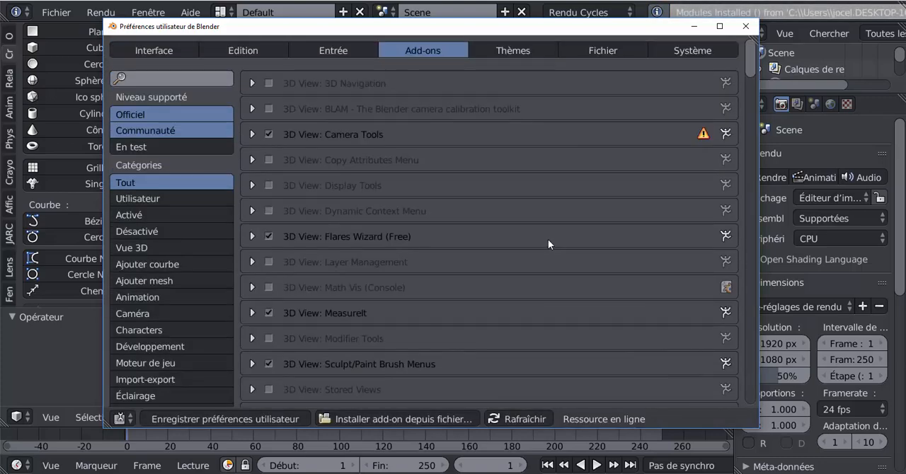
click(137, 77)
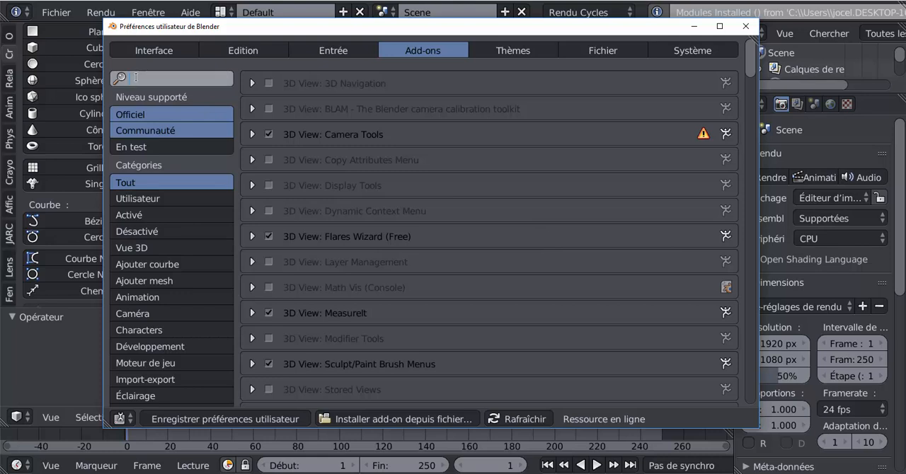
text(v)
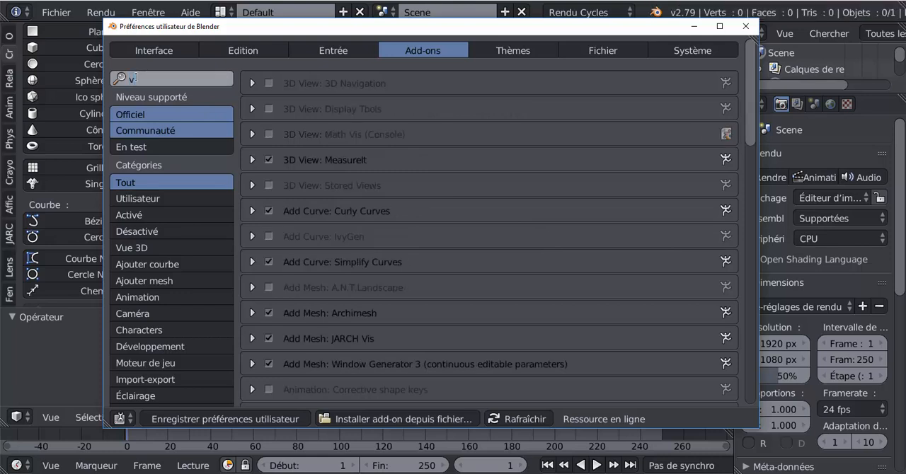
text(s)
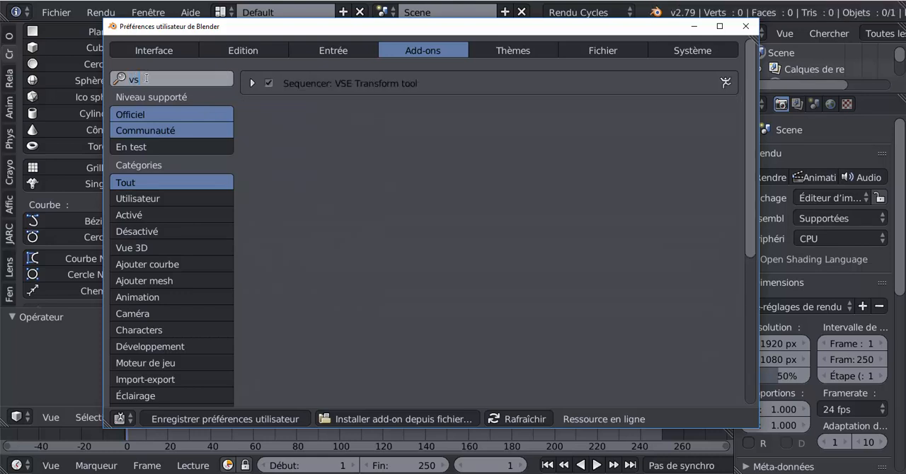
click(269, 84)
click(743, 27)
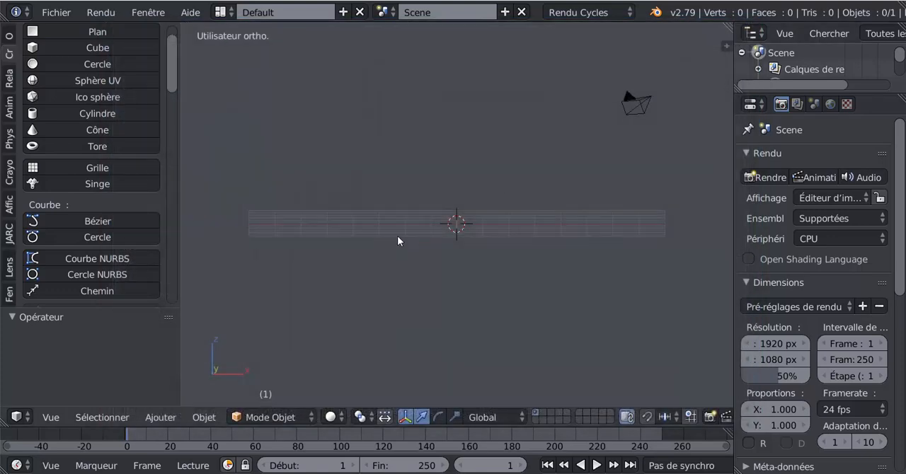
Switch the screen layout to Video Editing
click(221, 14)
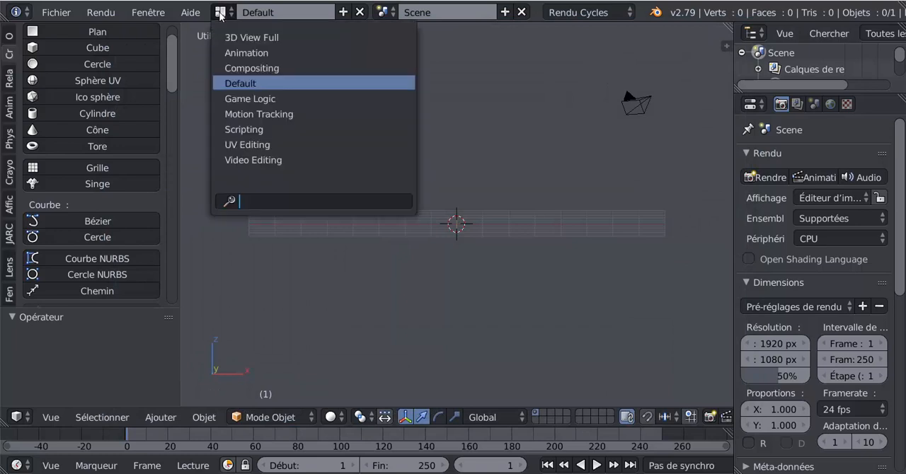
click(252, 161)
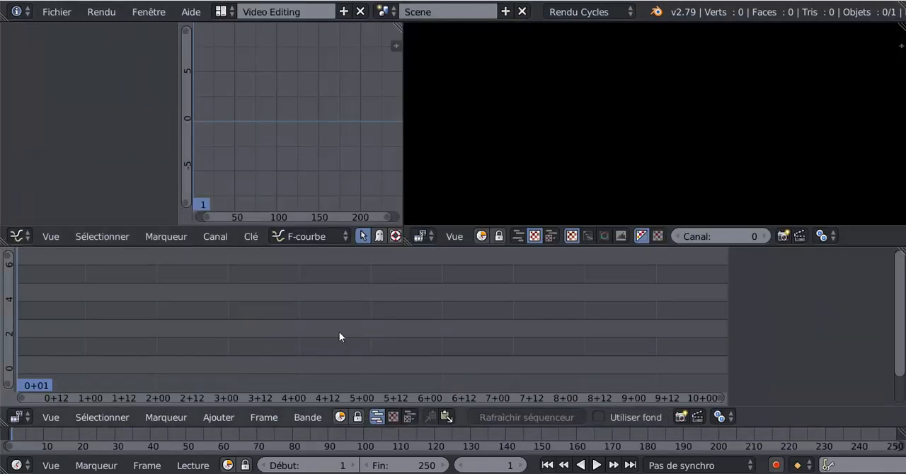
click(215, 417)
Close the other open Blender window and discard its unsaved changes
mouse_move(738, 472)
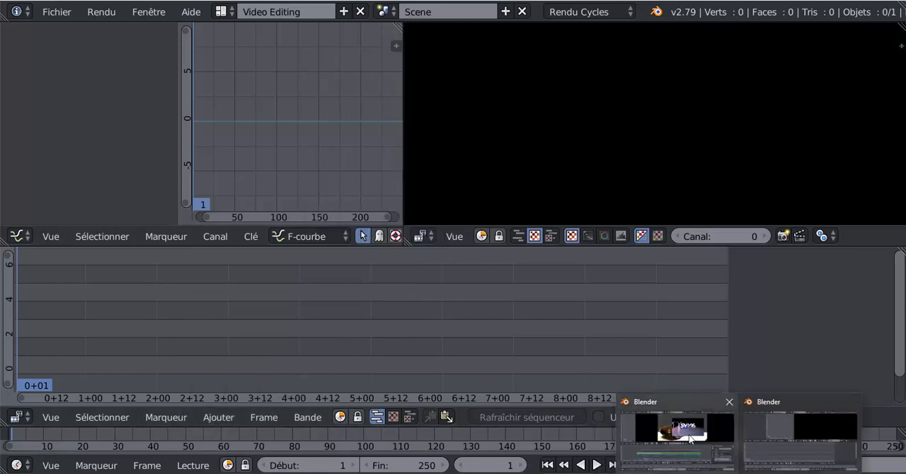
right_click(689, 437)
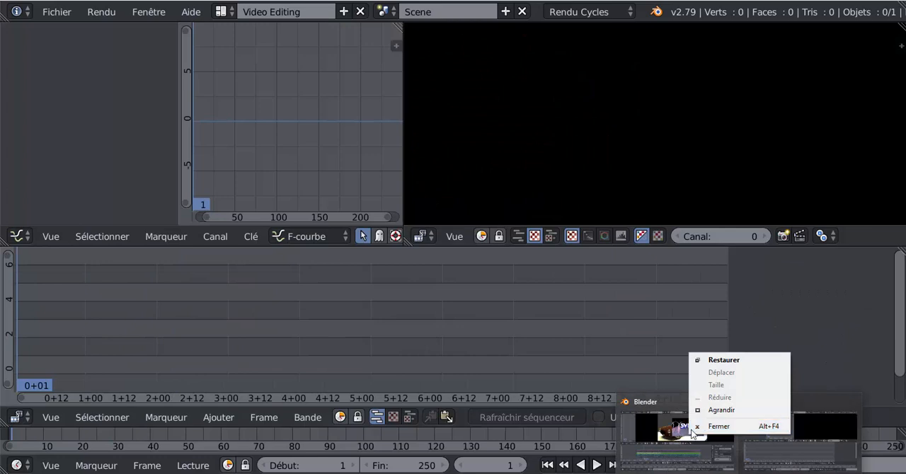
click(712, 427)
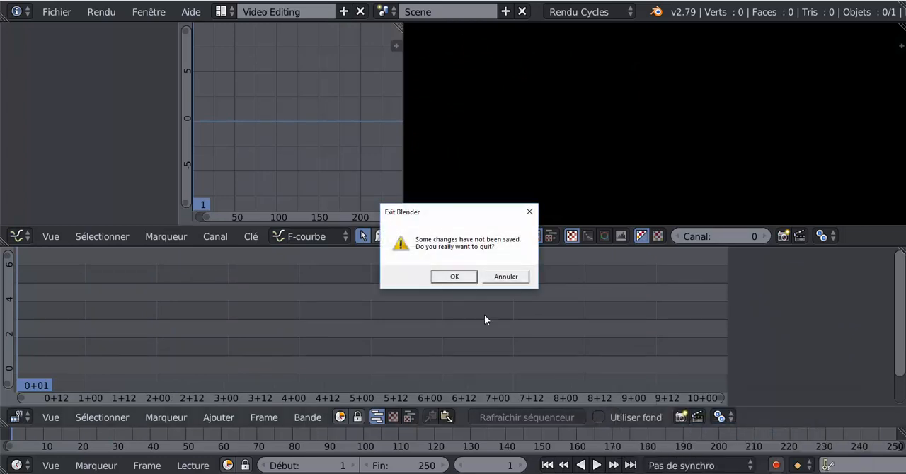
click(458, 275)
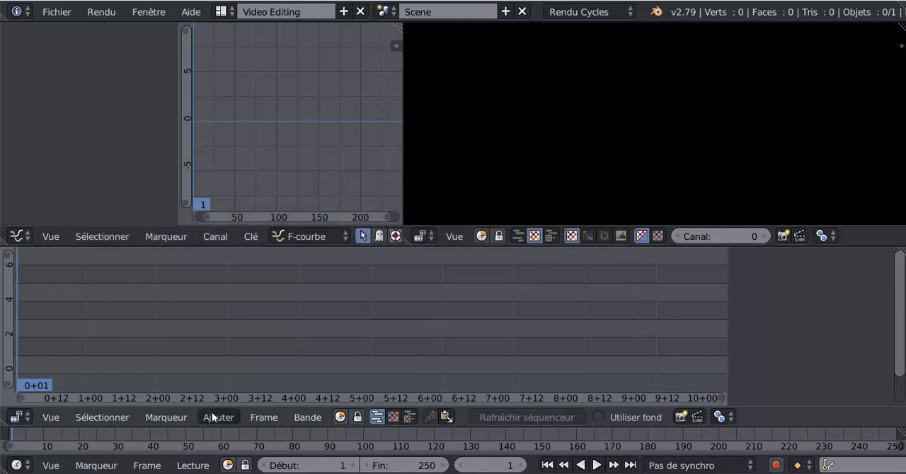
Add the video INTRO svm6 final0001-0265.mp4 from the Desktop folder to the sequencer
click(212, 415)
click(235, 348)
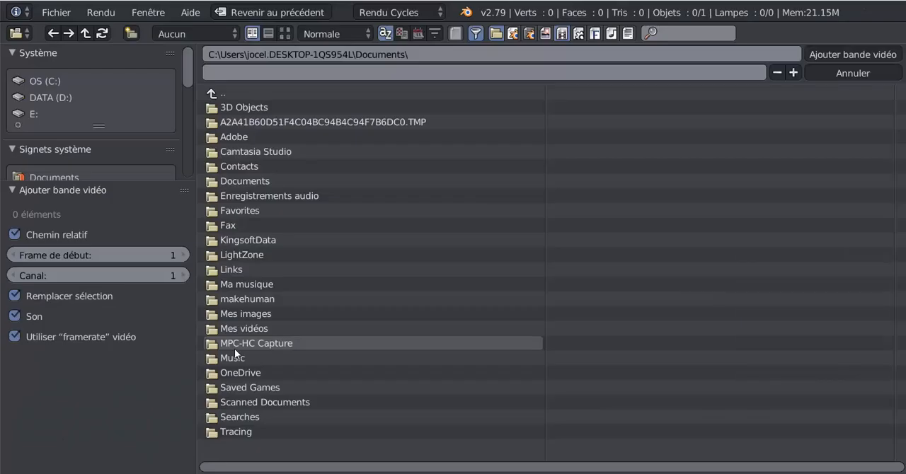
scroll(63, 97, down, 4)
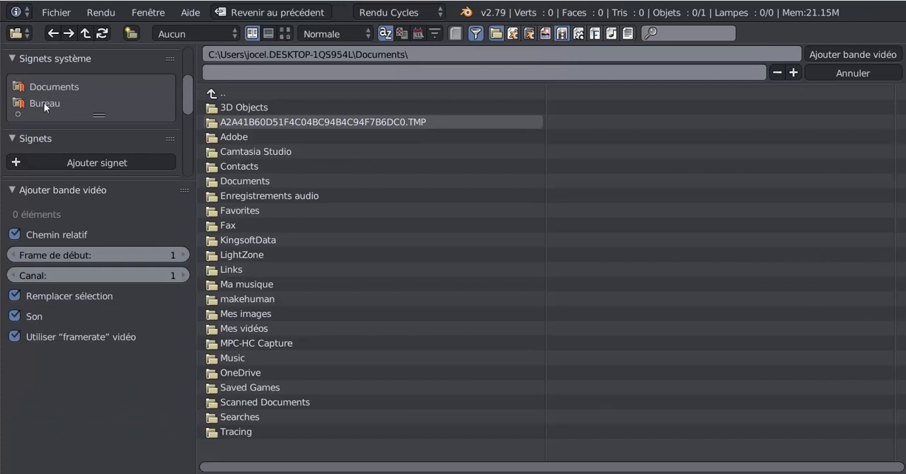
click(44, 104)
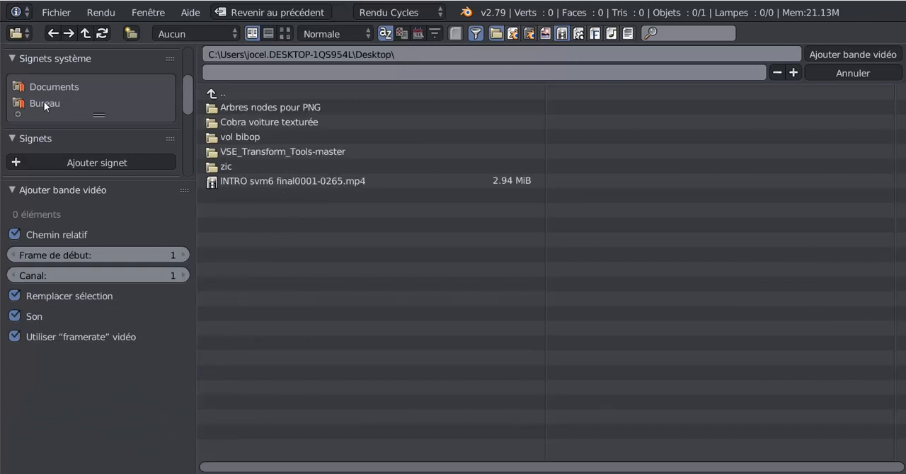
click(252, 182)
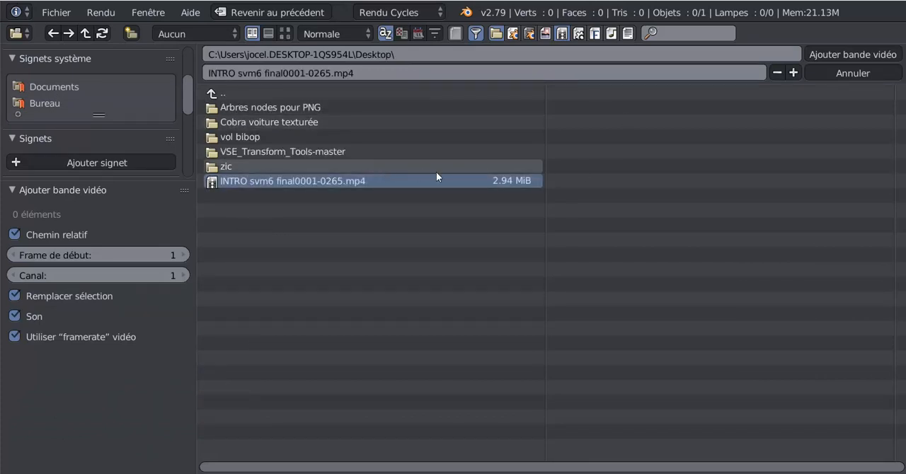
click(851, 52)
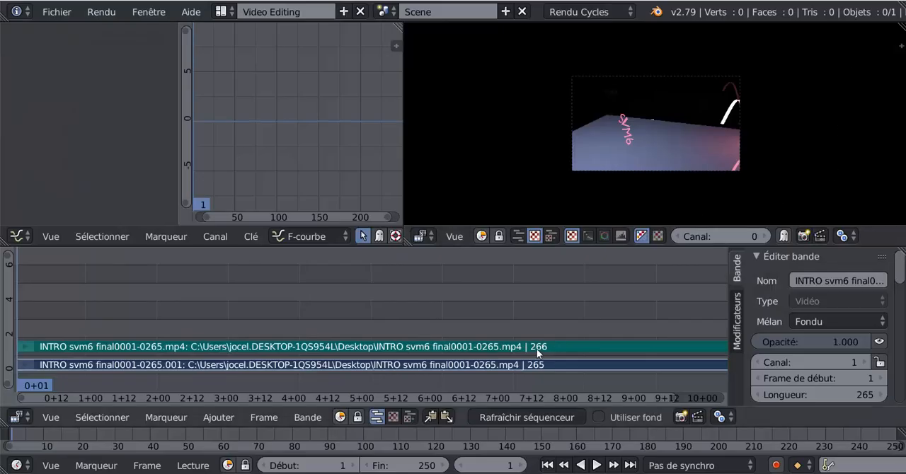
Set the timeline's end frame to 266 and add a transform strip to the intro video strip
scroll(596, 318, down, 4)
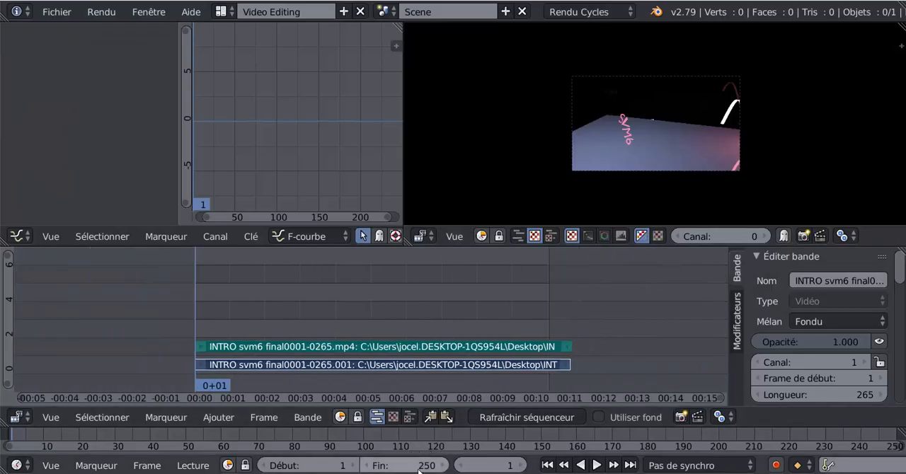
drag(419, 471, 457, 471)
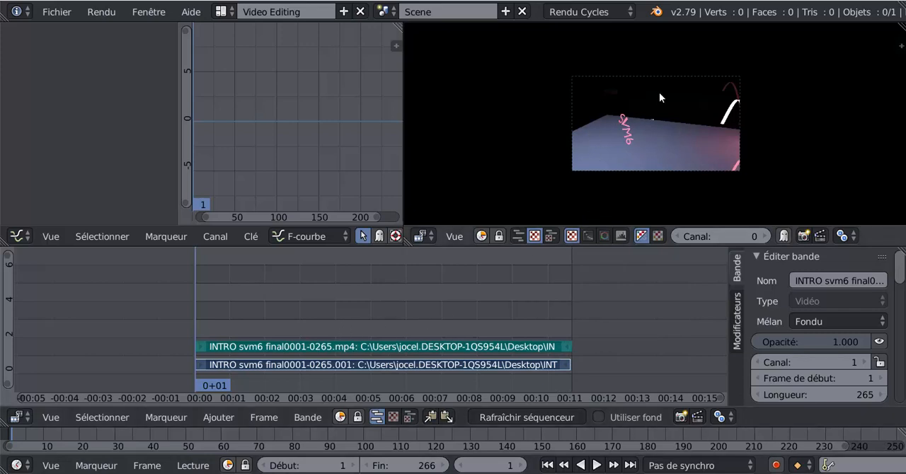
key(t)
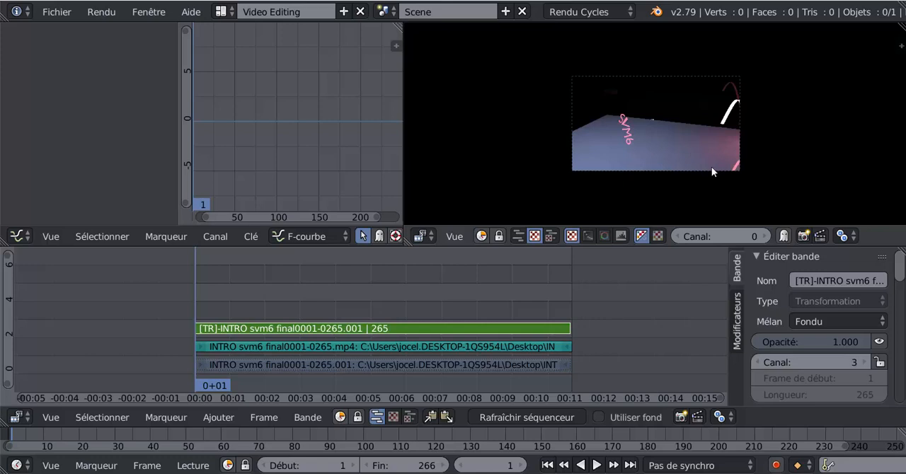
Scale the intro video down slightly in the preview and rotate it clockwise to a steep tilt
key(s)
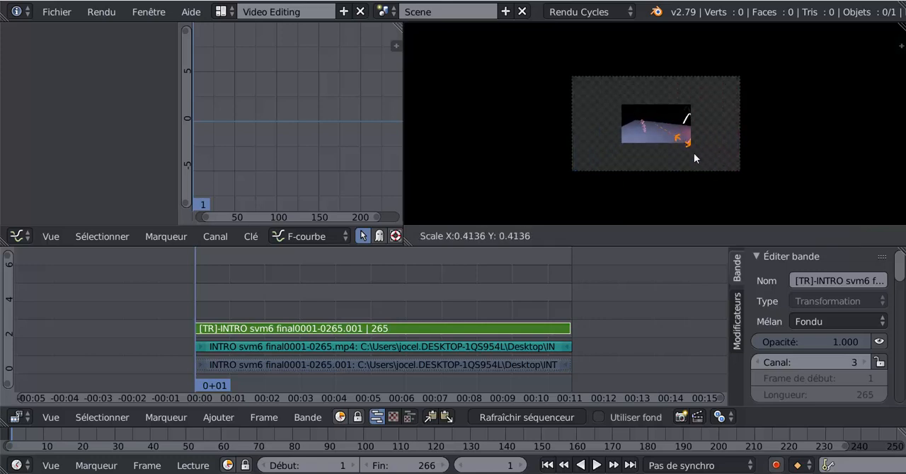
key(Escape)
scroll(678, 167, up, 2)
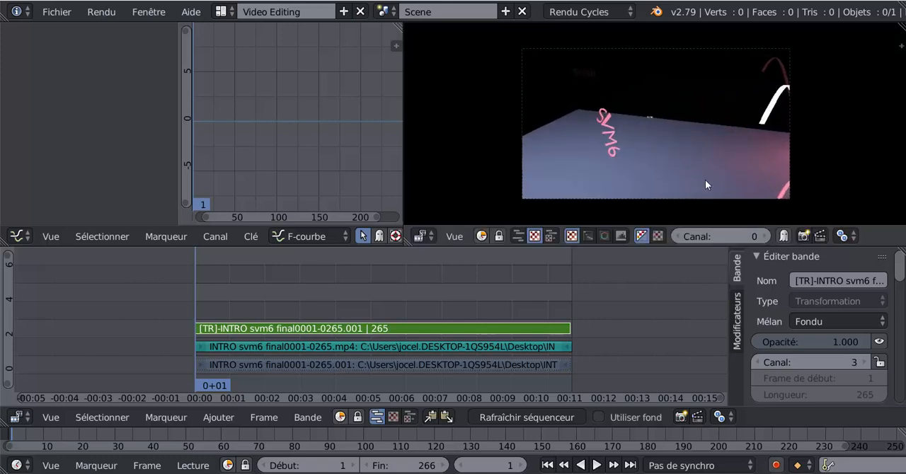
key(s)
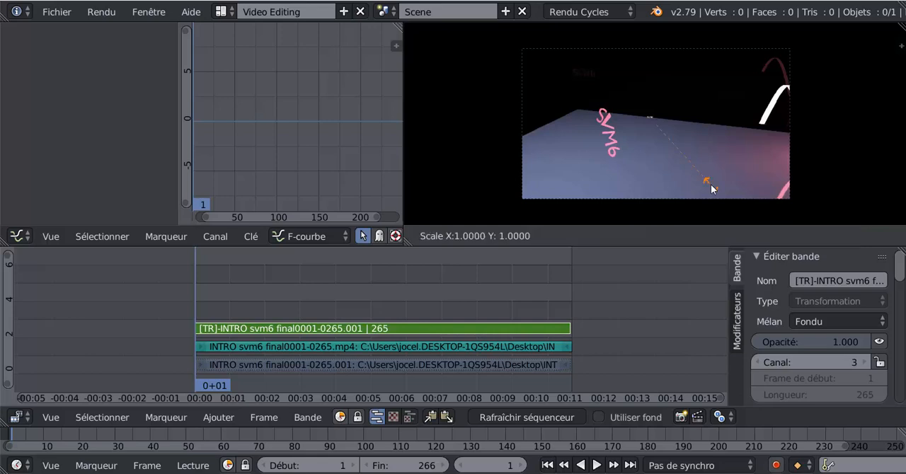
click(702, 174)
key(r)
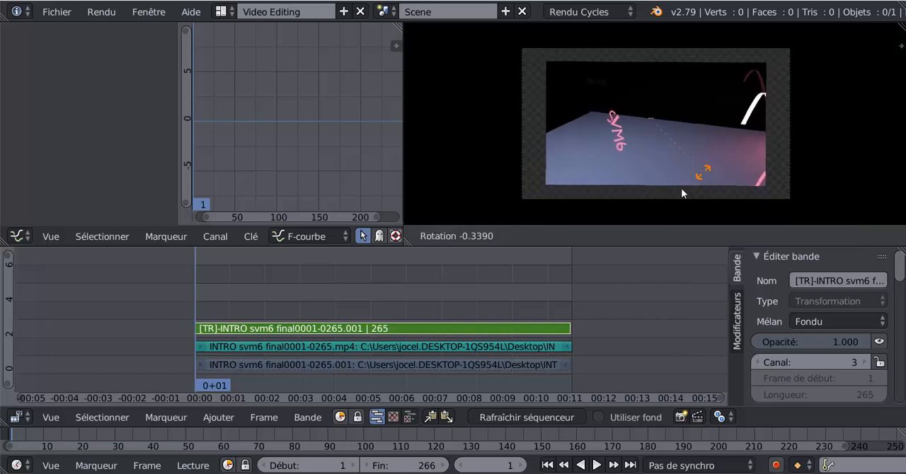
click(667, 201)
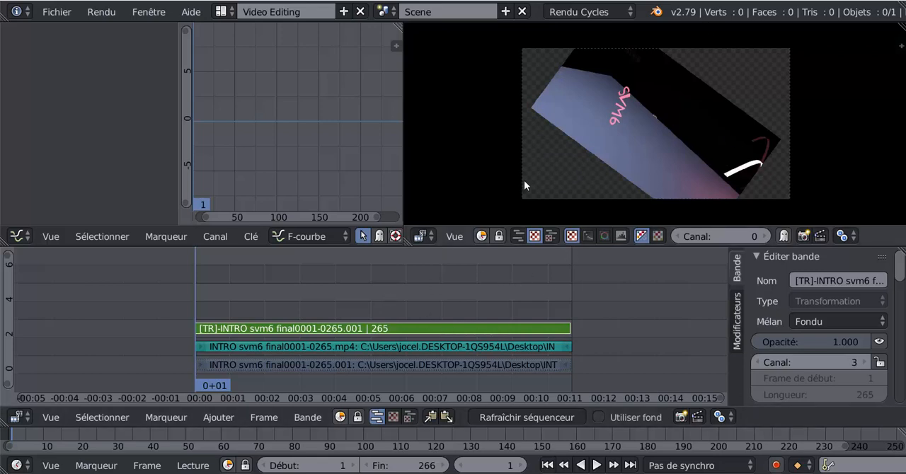
Add COBRA.png from the Desktop folder Cobra voiture texturée as an image strip, browsing with thumbnails
click(220, 416)
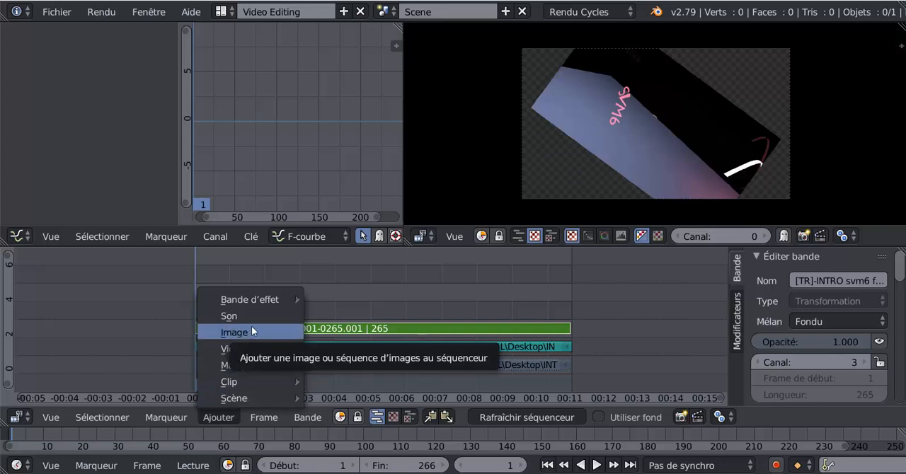
click(226, 417)
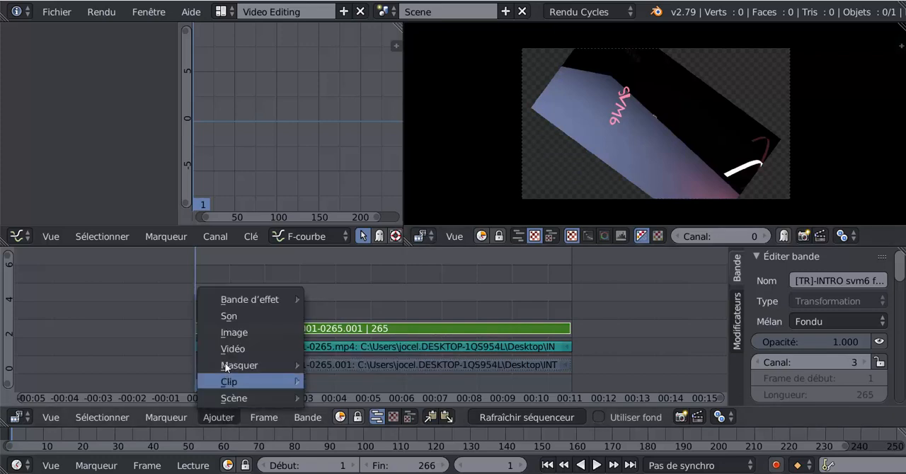
click(229, 332)
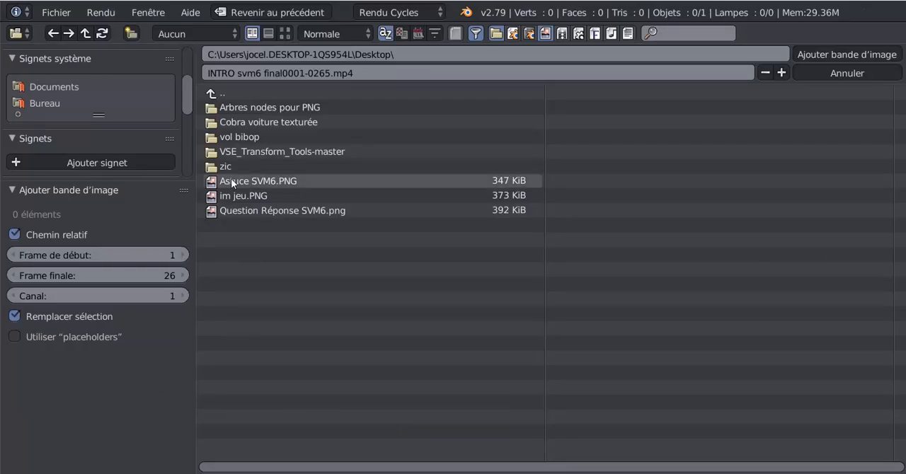
click(285, 33)
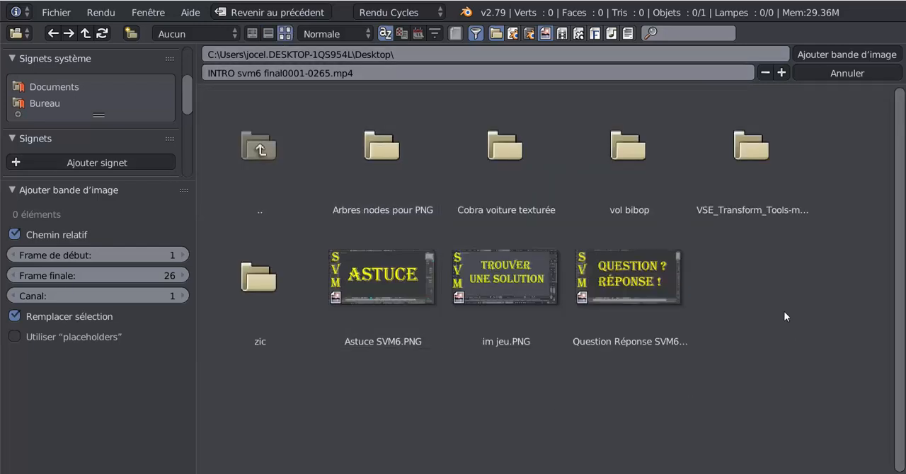
double_click(494, 186)
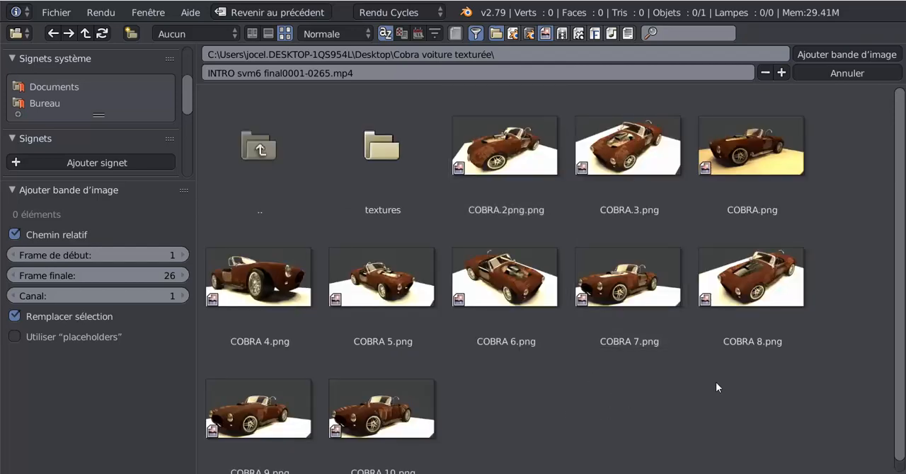
click(748, 158)
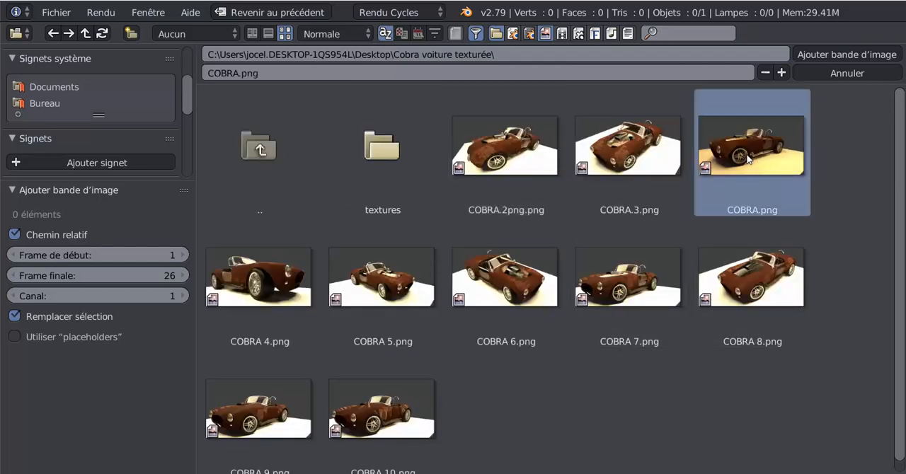
click(834, 53)
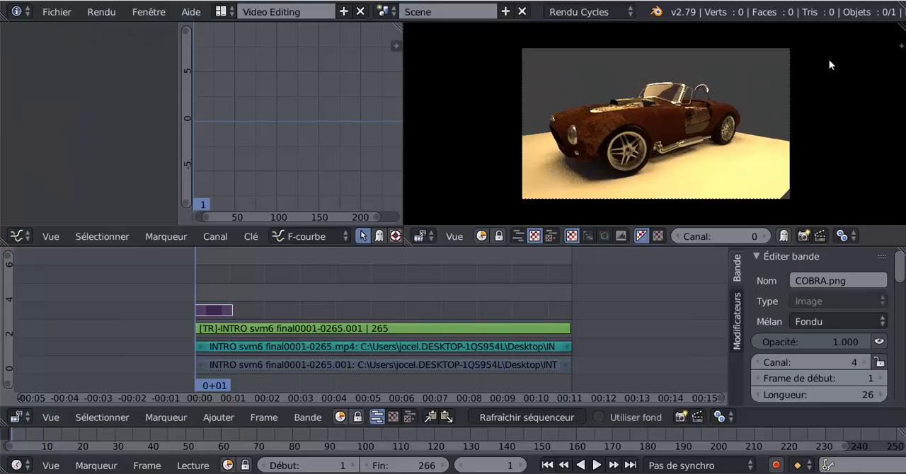
Try Alpha au-dessus as the COBRA.png strip's blend mode, then set it to Alpha en-dessous
scroll(744, 153, up, 3)
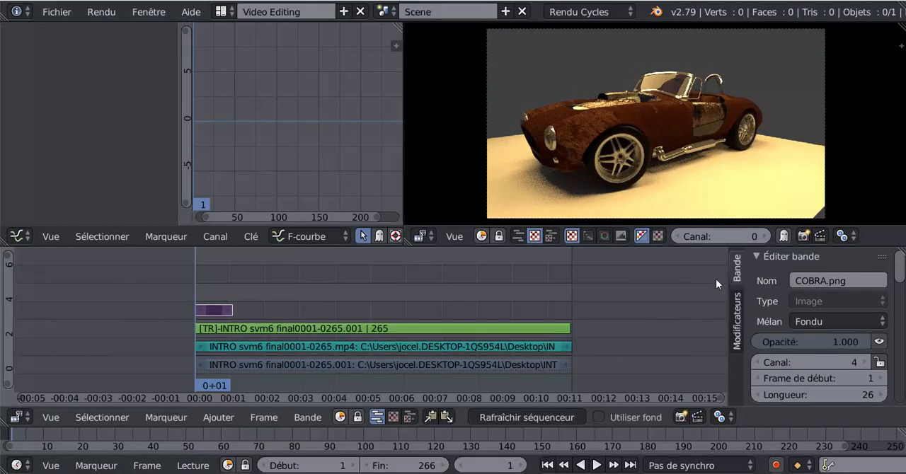
scroll(865, 305, down, 2)
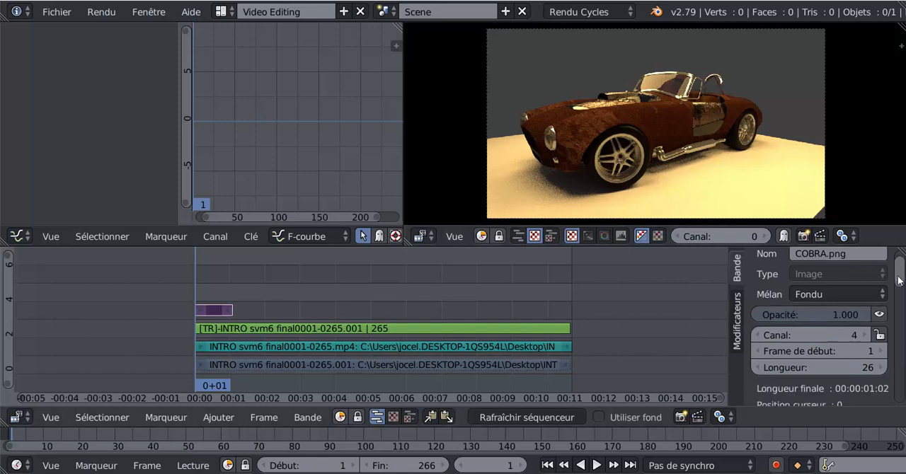
scroll(865, 304, up, 2)
click(840, 322)
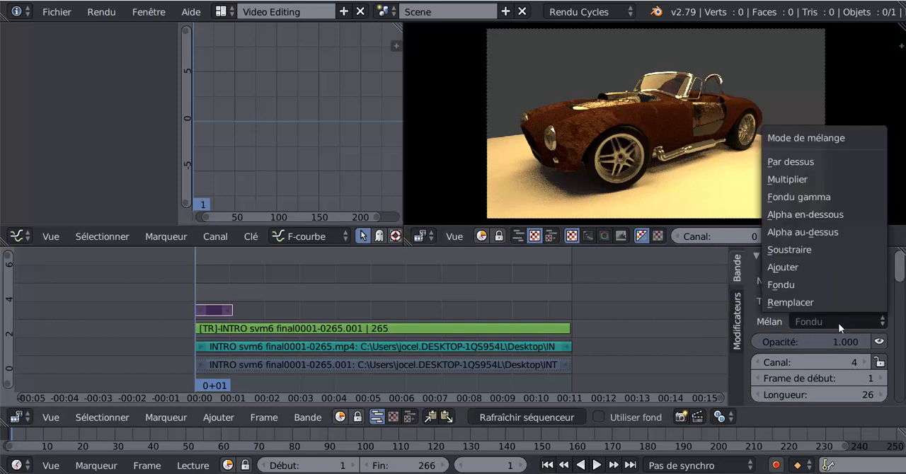
click(804, 231)
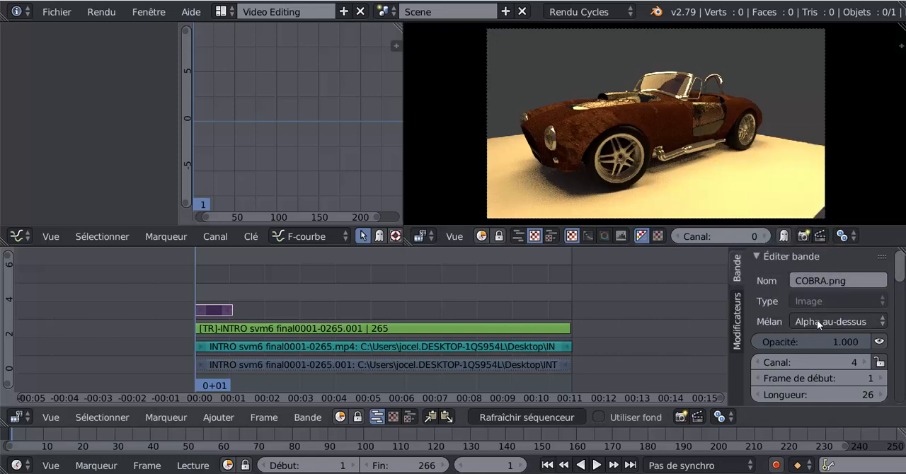
click(816, 321)
click(818, 216)
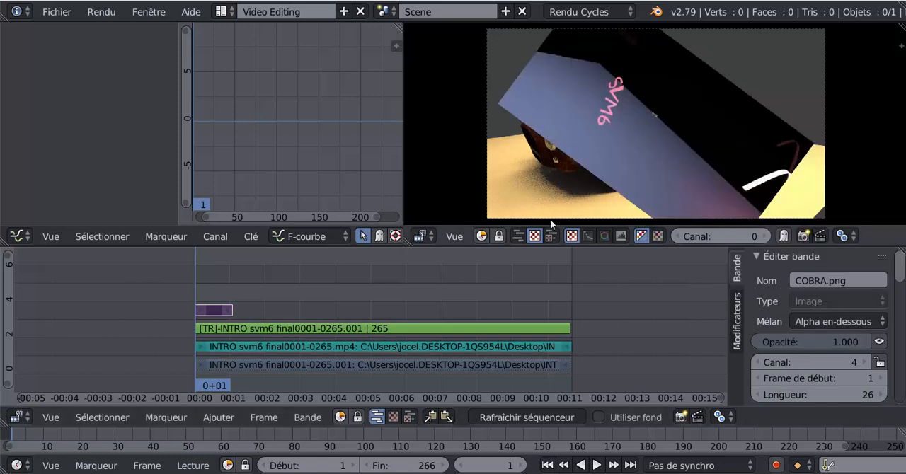
Select the tilted intro video in the preview and scale it down to roughly half the frame width
scroll(764, 131, down, 1)
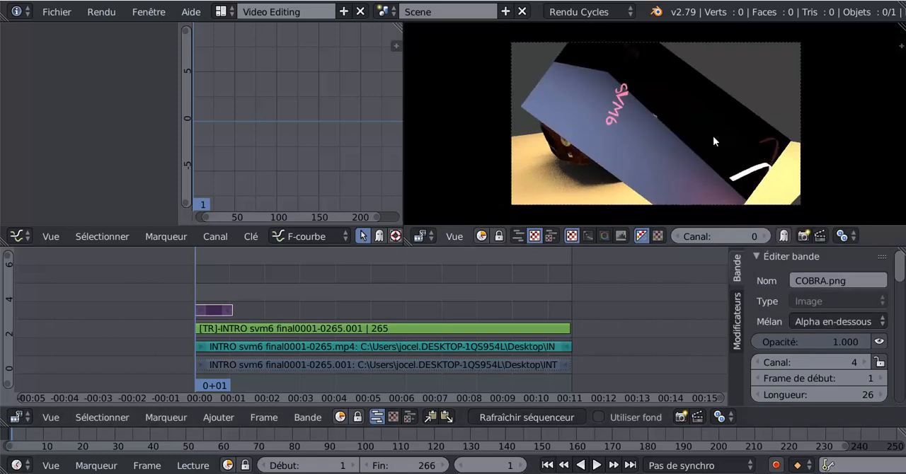
right_click(684, 128)
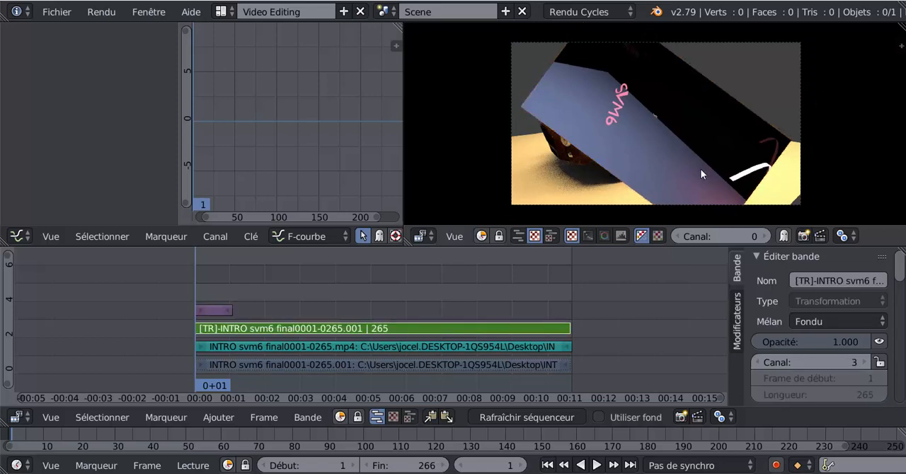
key(s)
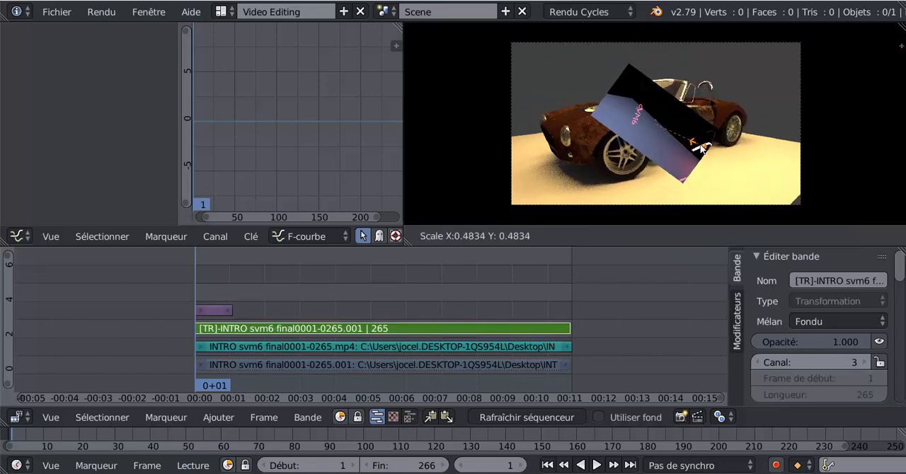
click(715, 187)
Rotate the scaled intro video back to horizontal and move it into the lower-right corner of the car image
key(r)
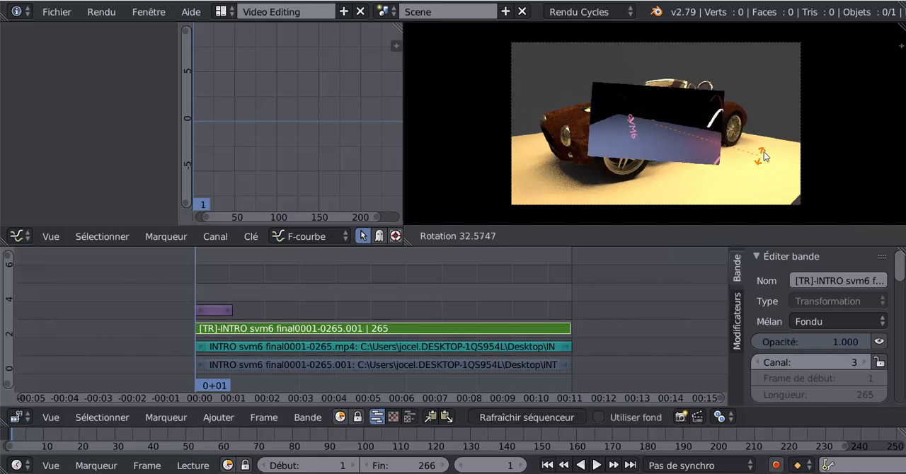
click(764, 153)
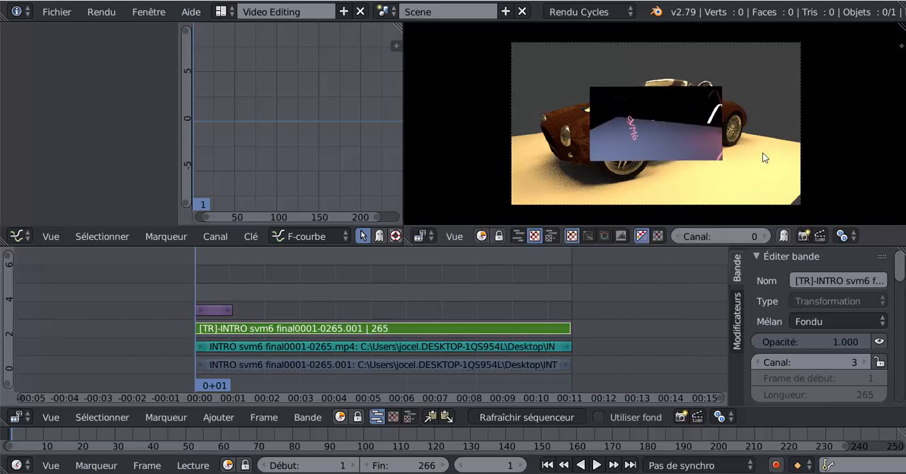
key(g)
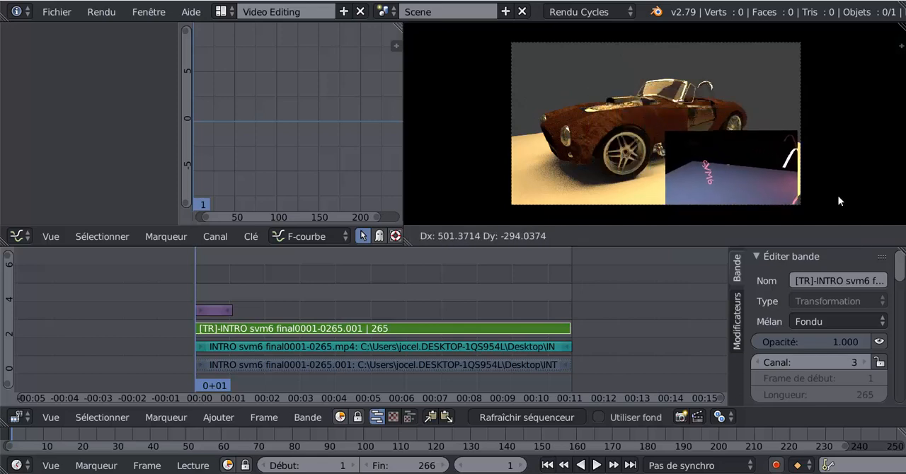
click(839, 194)
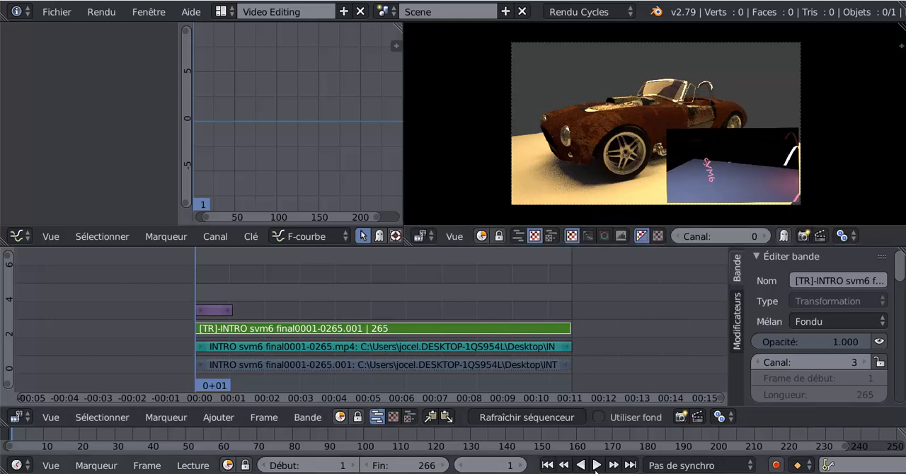
Play the sequence to check the overlay, and extend the COBRA.png strip to 265 frames to match the intro video's end
click(597, 465)
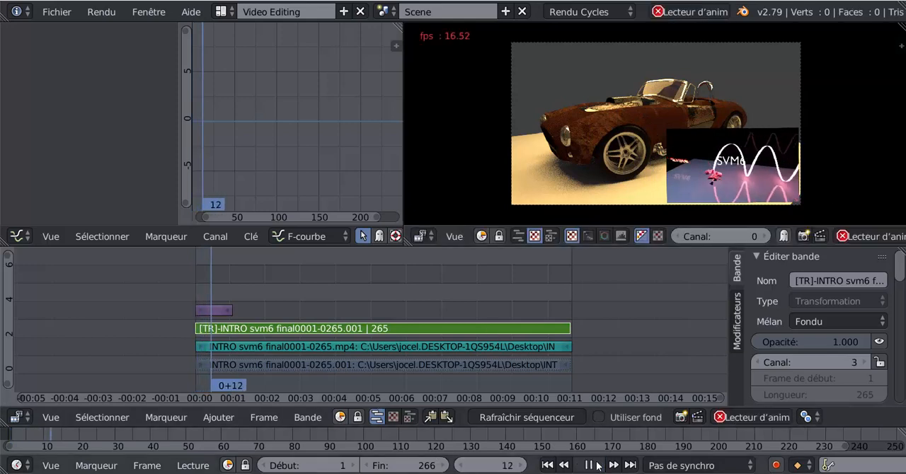
click(595, 465)
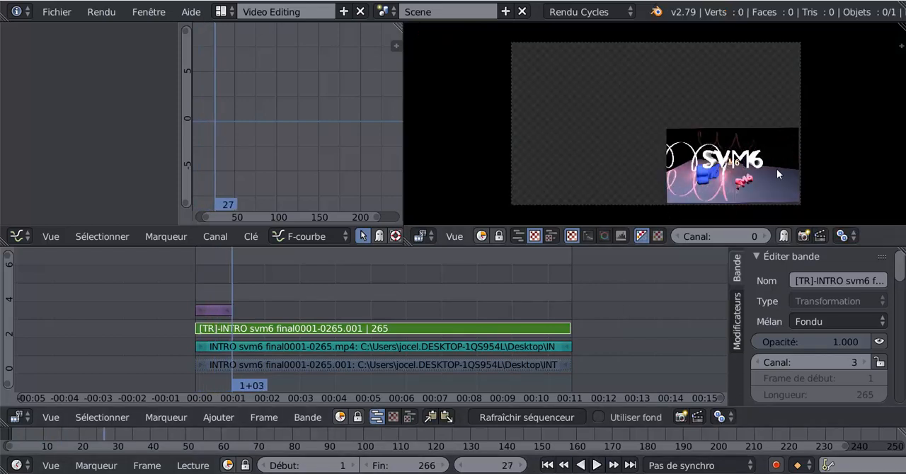
click(596, 465)
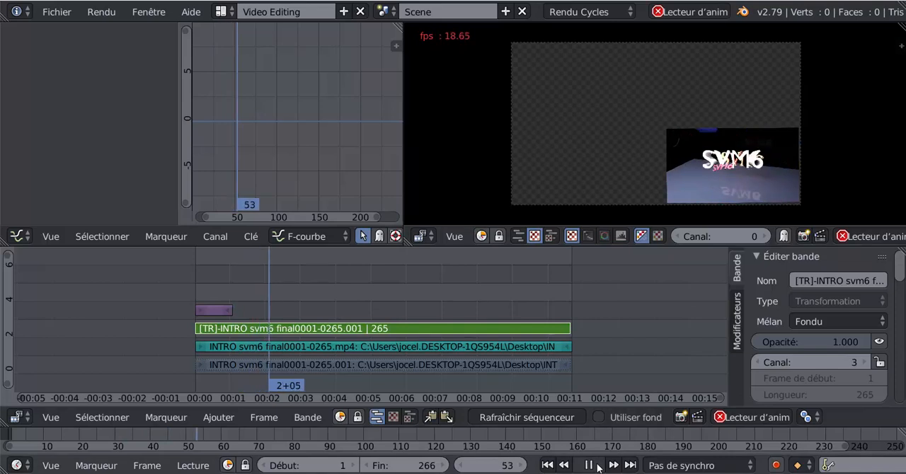
click(596, 465)
right_drag(227, 309, 564, 316)
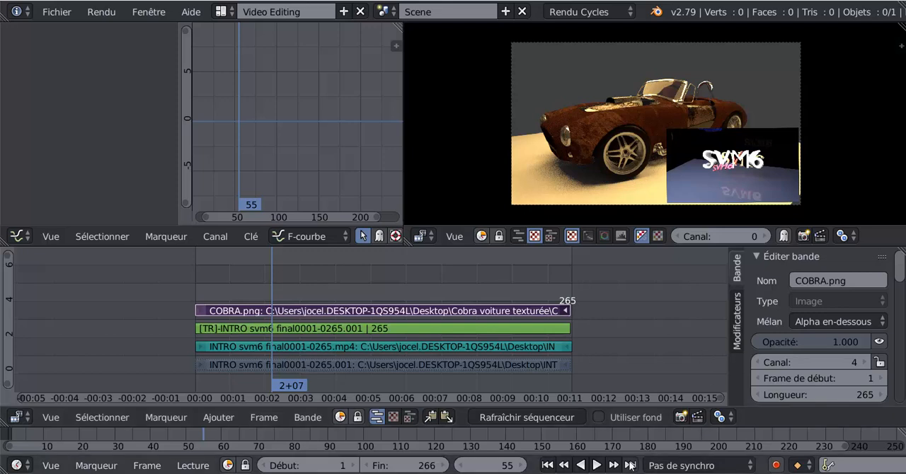
Play back the composite with the lengthened car image, inspect the preview closer, and return the playhead to frame 3
click(596, 465)
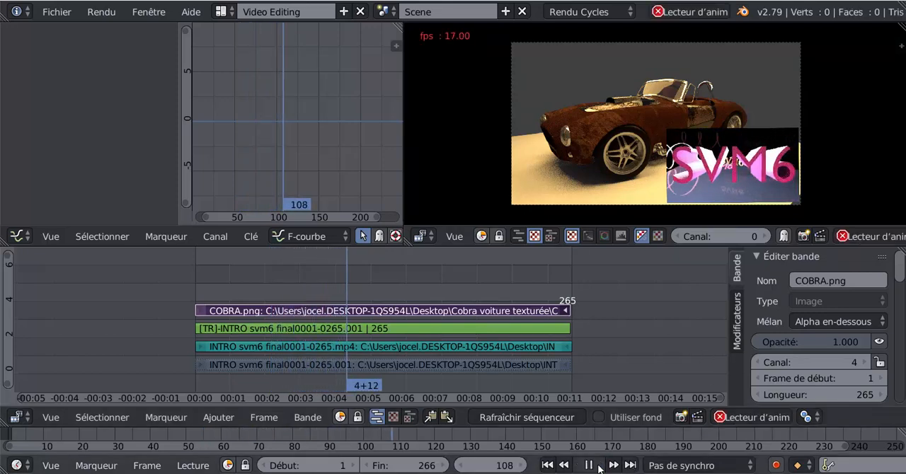
click(597, 466)
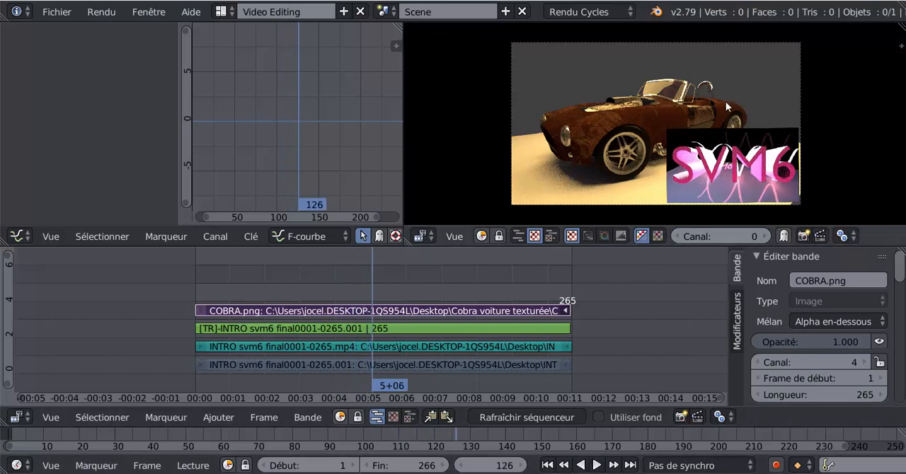
scroll(727, 103, up, 1)
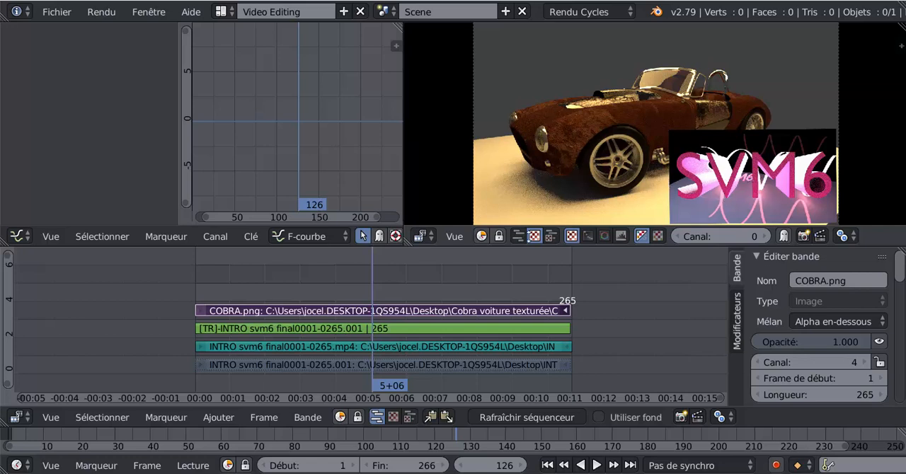
drag(359, 282, 201, 274)
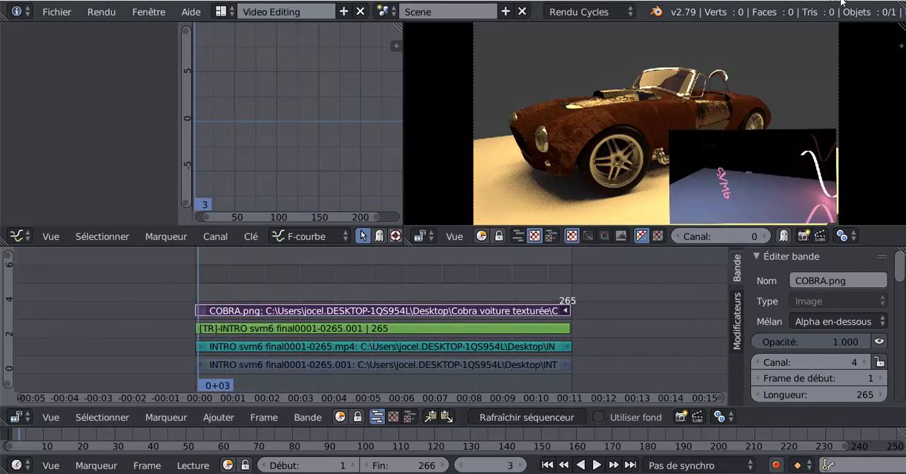